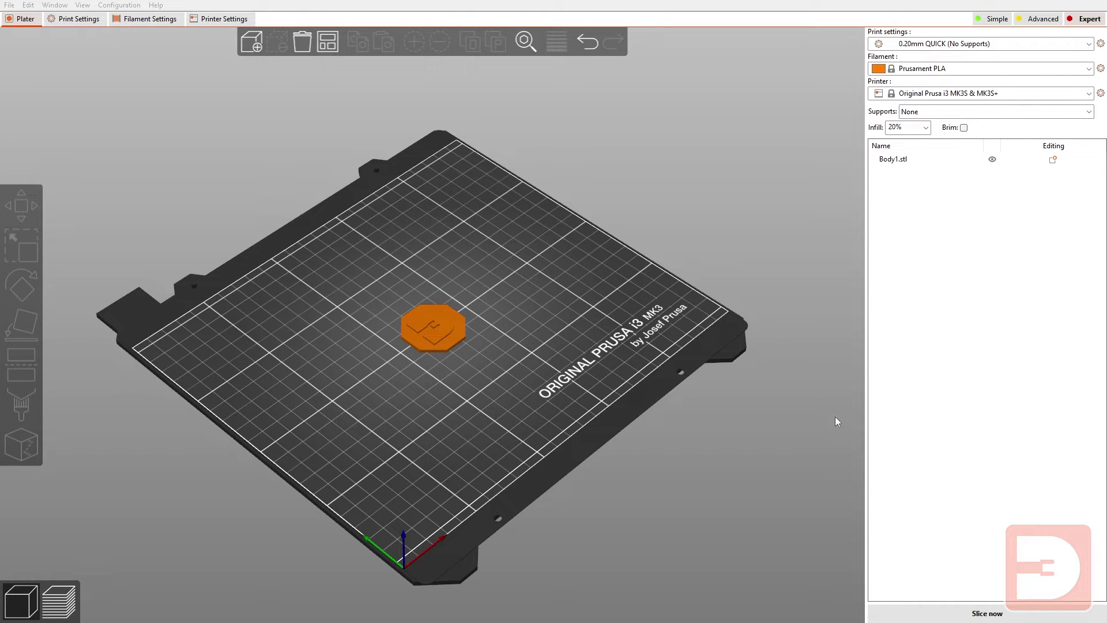
Slice the badge and lower the layer preview to about 2.00 mm
left_click(954, 613)
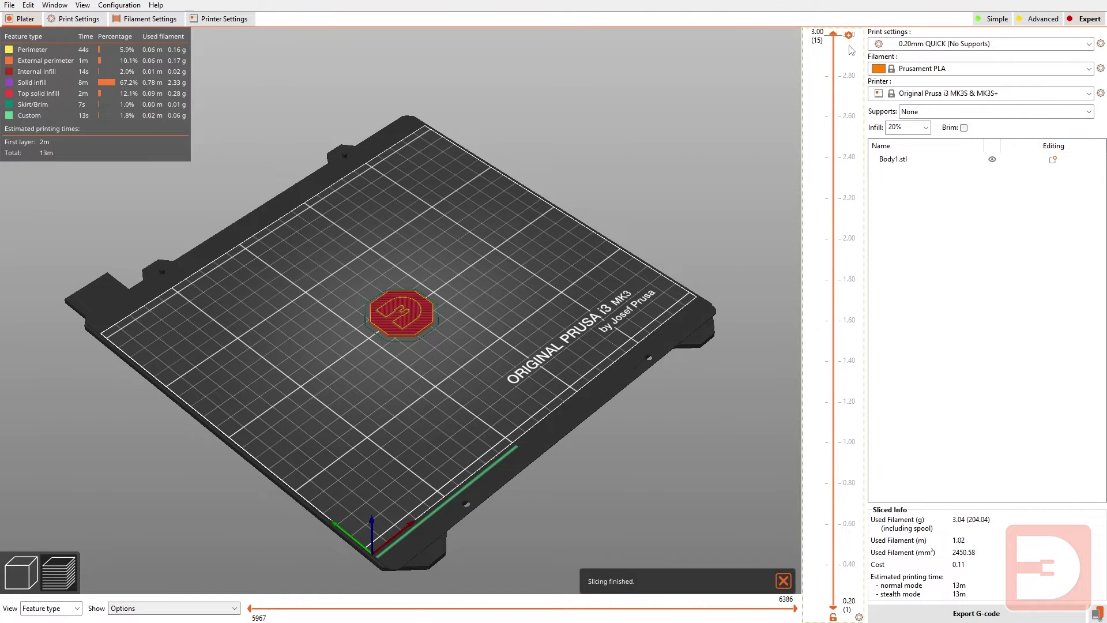
left_click_drag(837, 47, 834, 237)
scroll(403, 323, "up", 5)
scroll(421, 315, "up", 3)
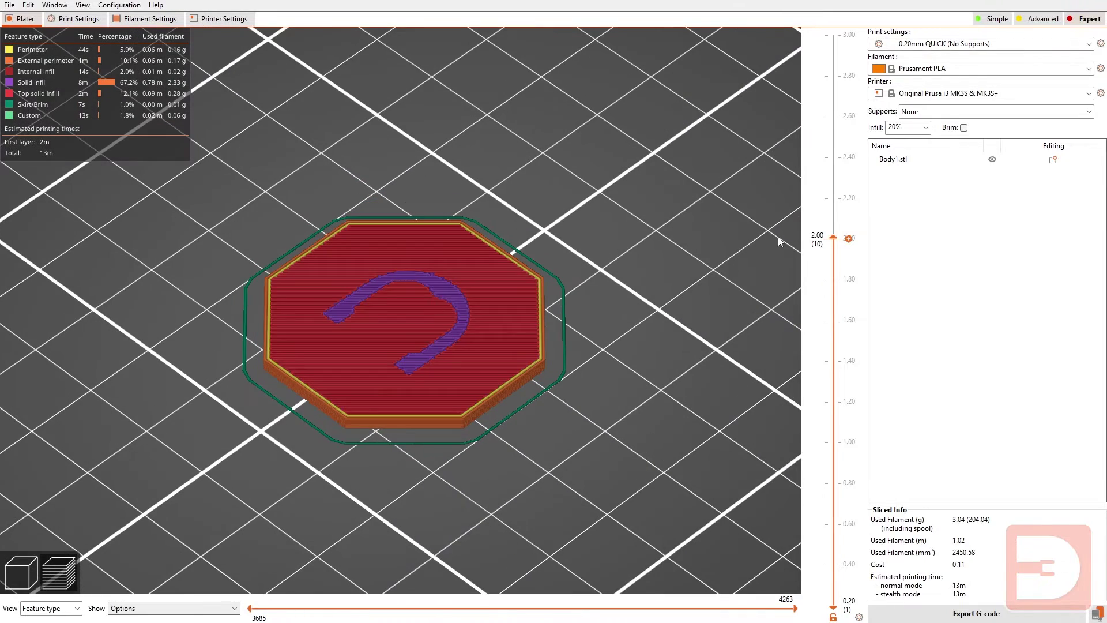
Step the upper layer slider handle until it reads 2.20 mm (layer 11)
left_click_drag(836, 237, 847, 142)
scroll(848, 144, "down", 9)
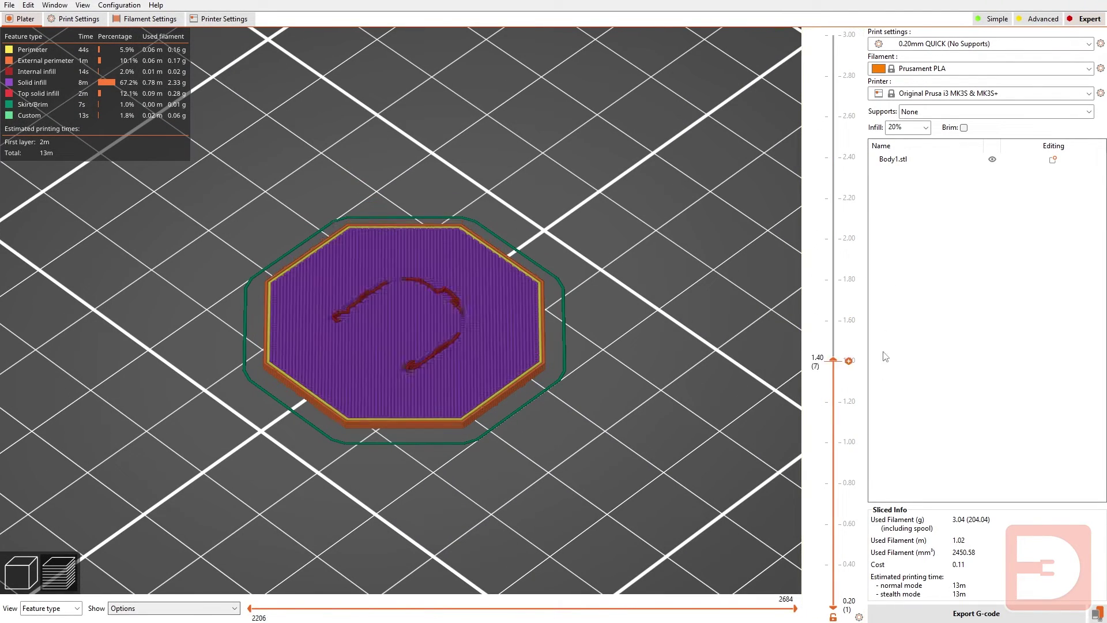
scroll(853, 185, "up", 9)
scroll(857, 197, "down", 3)
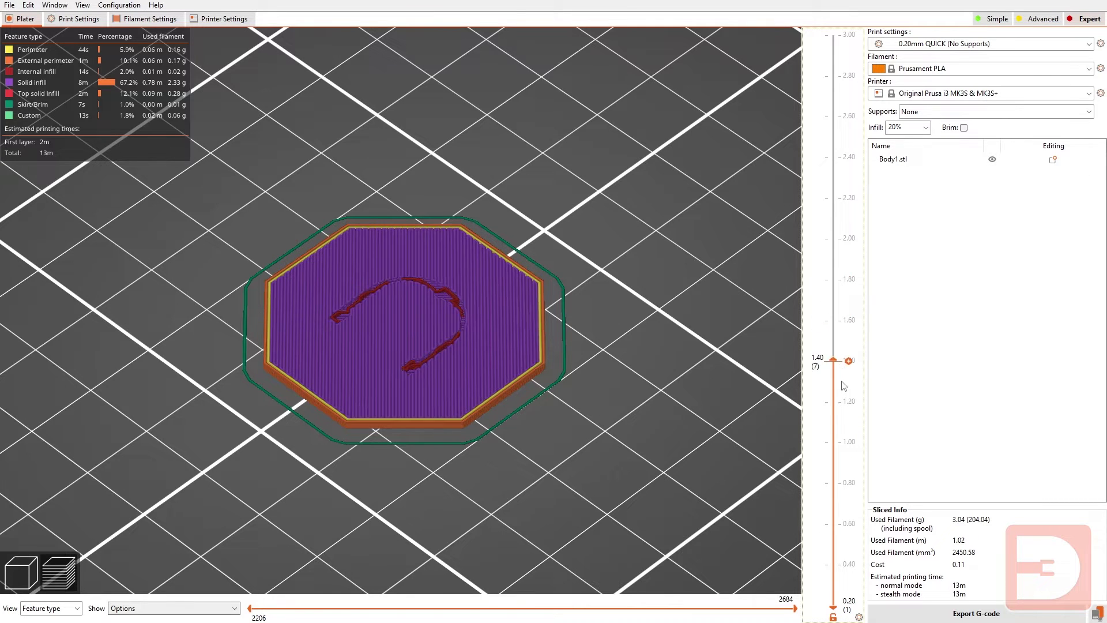
scroll(838, 271, "up", 1)
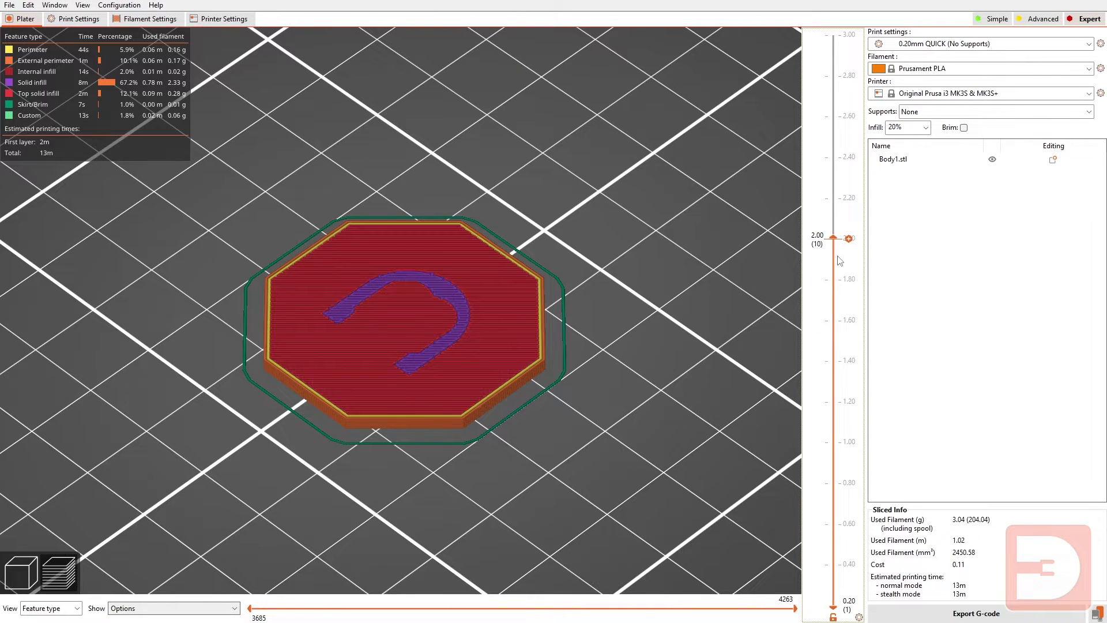
scroll(840, 233, "up", 3)
scroll(844, 271, "down", 4)
scroll(848, 252, "up", 1)
scroll(850, 220, "up", 1)
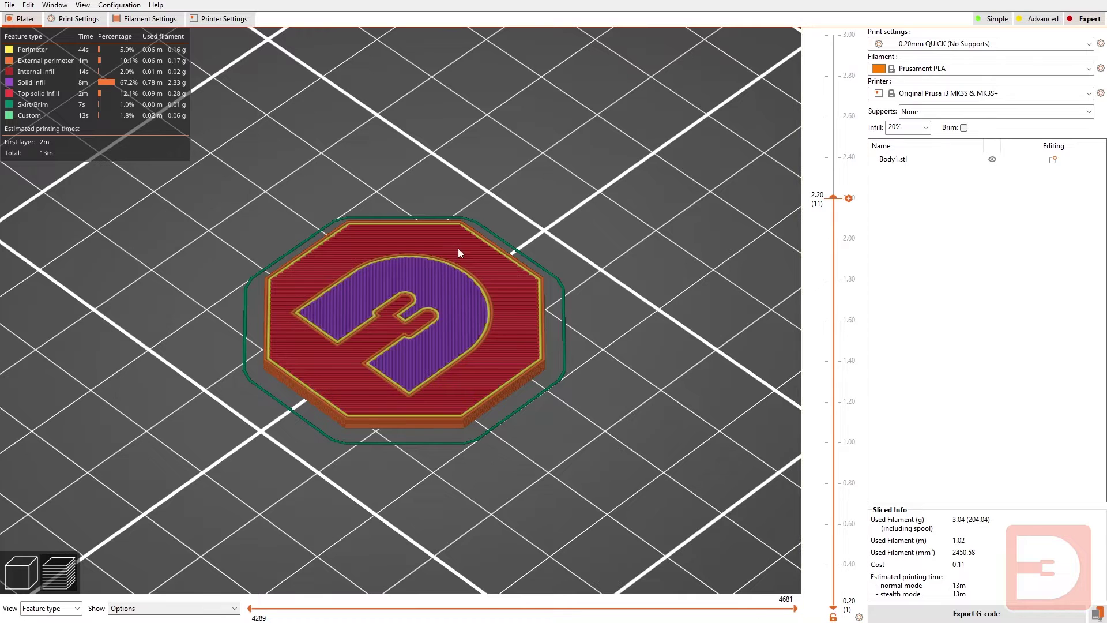
left_click(848, 198)
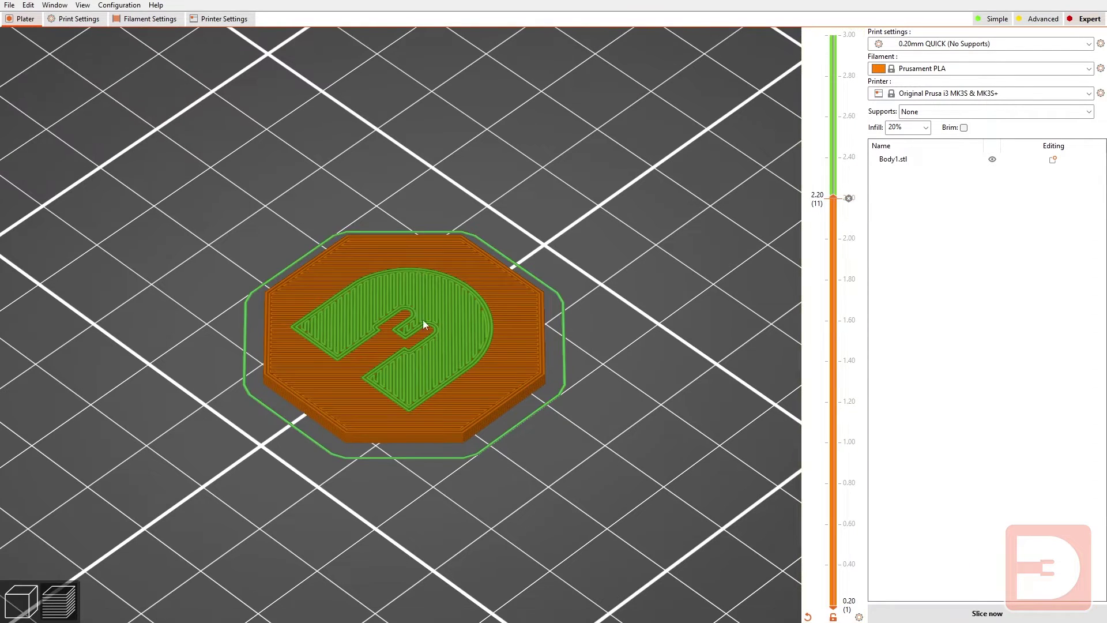
mouse_move(836, 199)
left_mouse_down()
mouse_move(832, 319)
mouse_move(832, 75)
mouse_move(833, 237)
mouse_move(835, 204)
left_mouse_up()
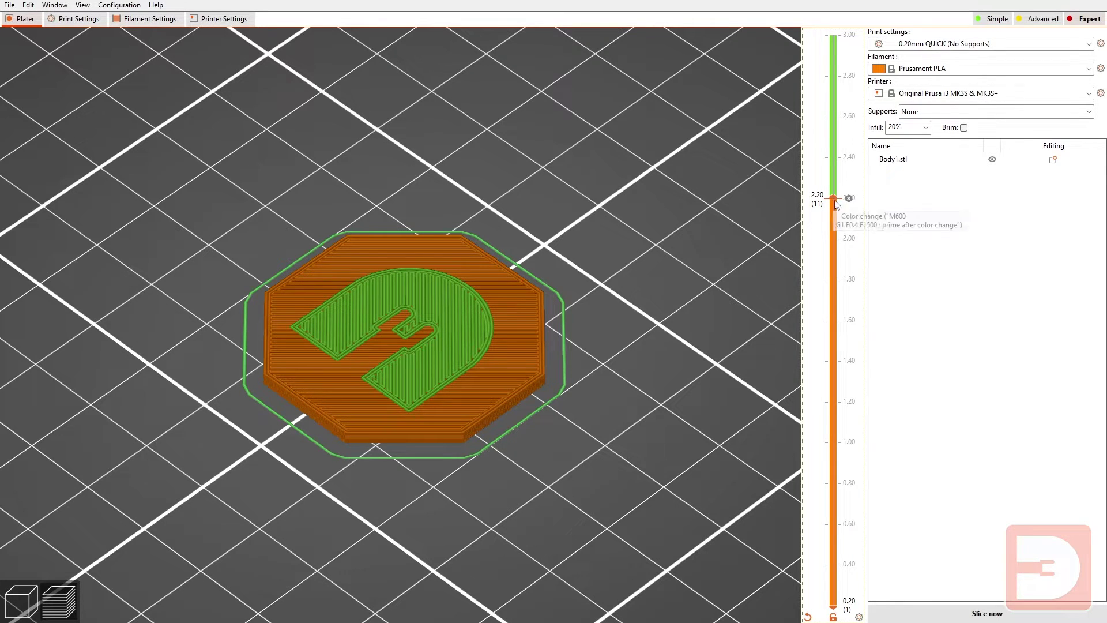
left_click(850, 199)
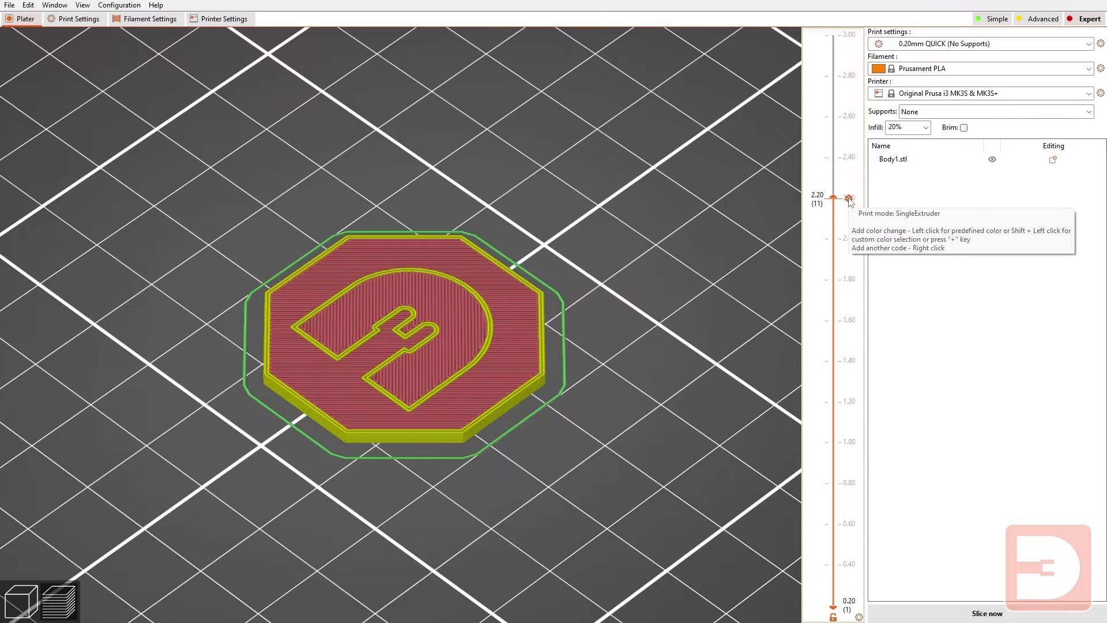
left_click_drag(833, 198, 858, 216)
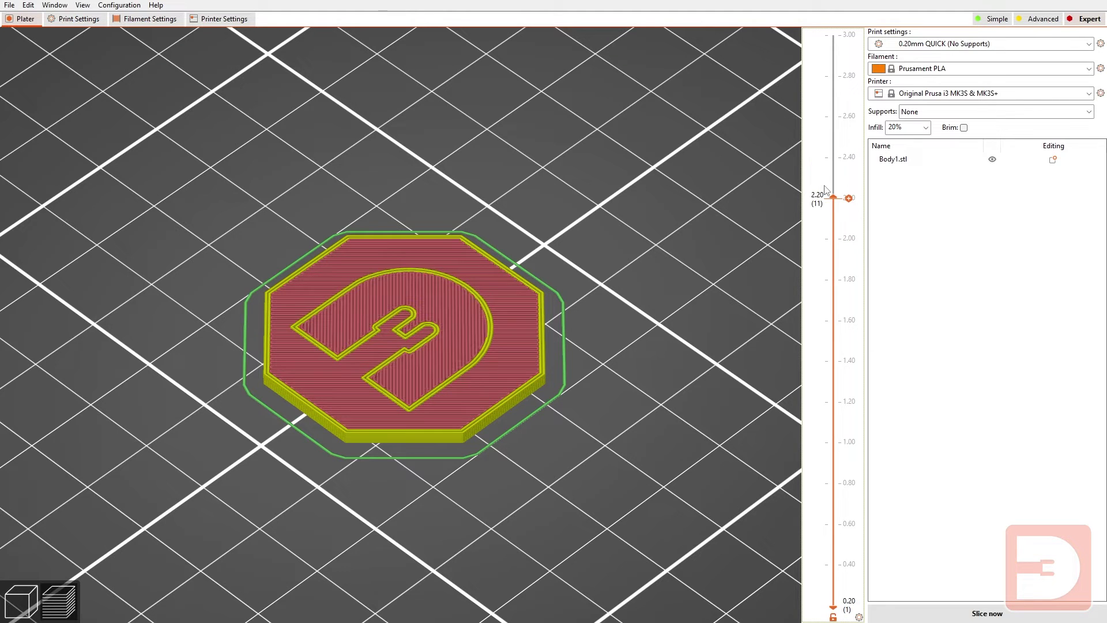
key("plus")
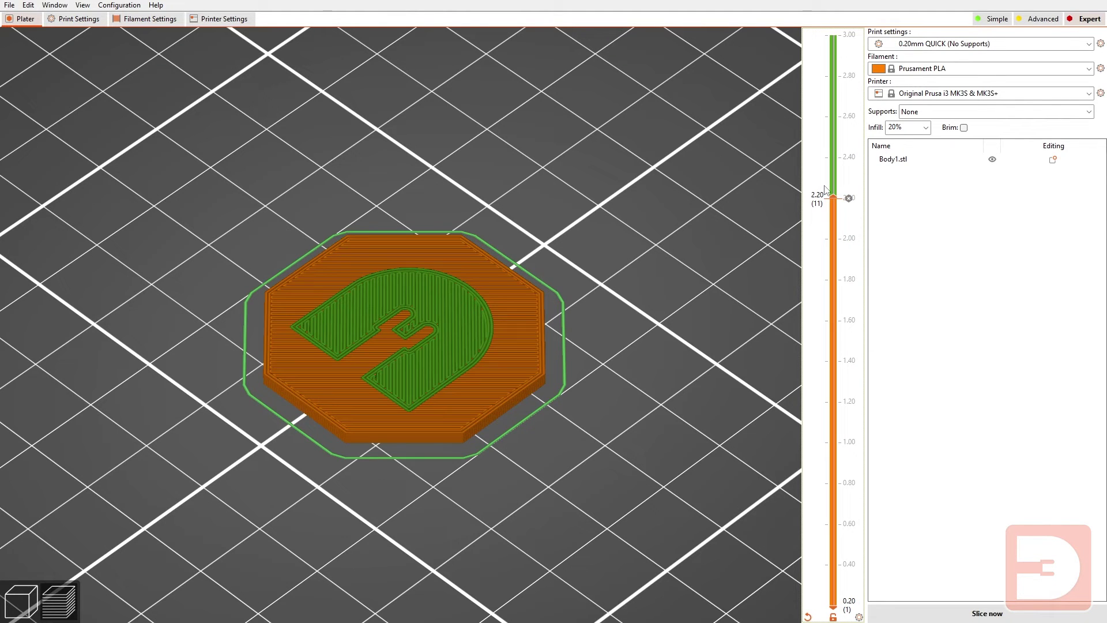
key("minus")
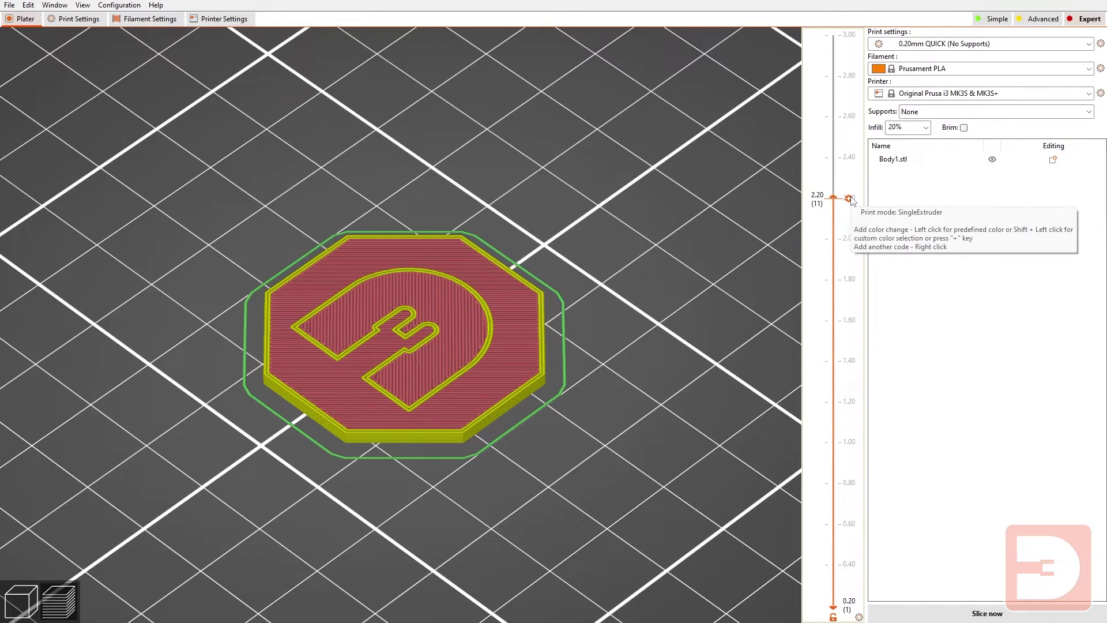
left_click(849, 198, "shift")
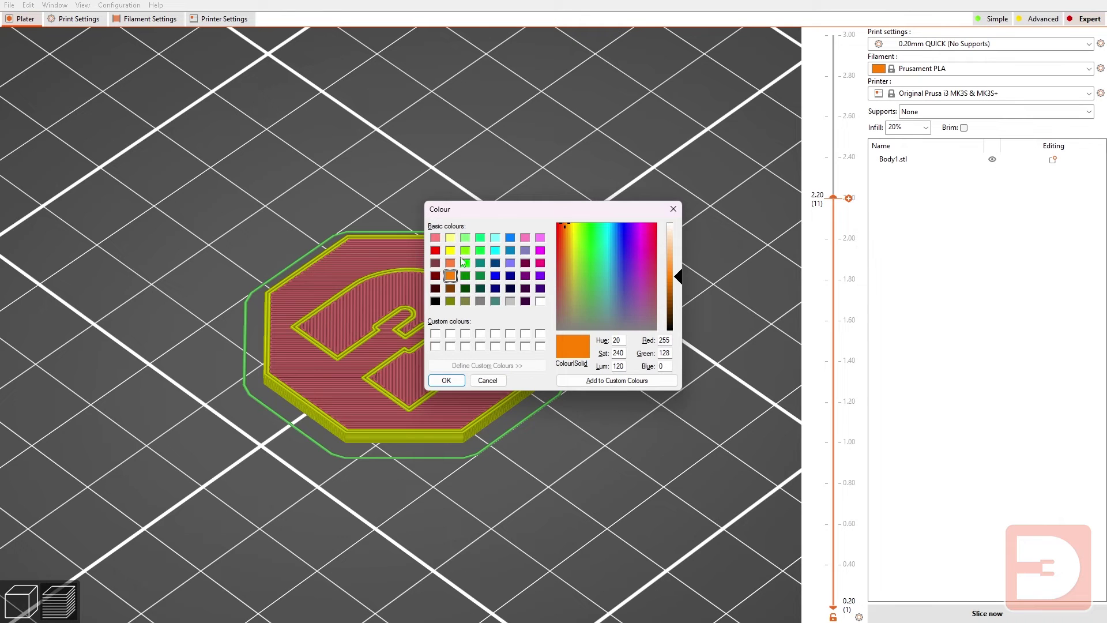
left_click(496, 250)
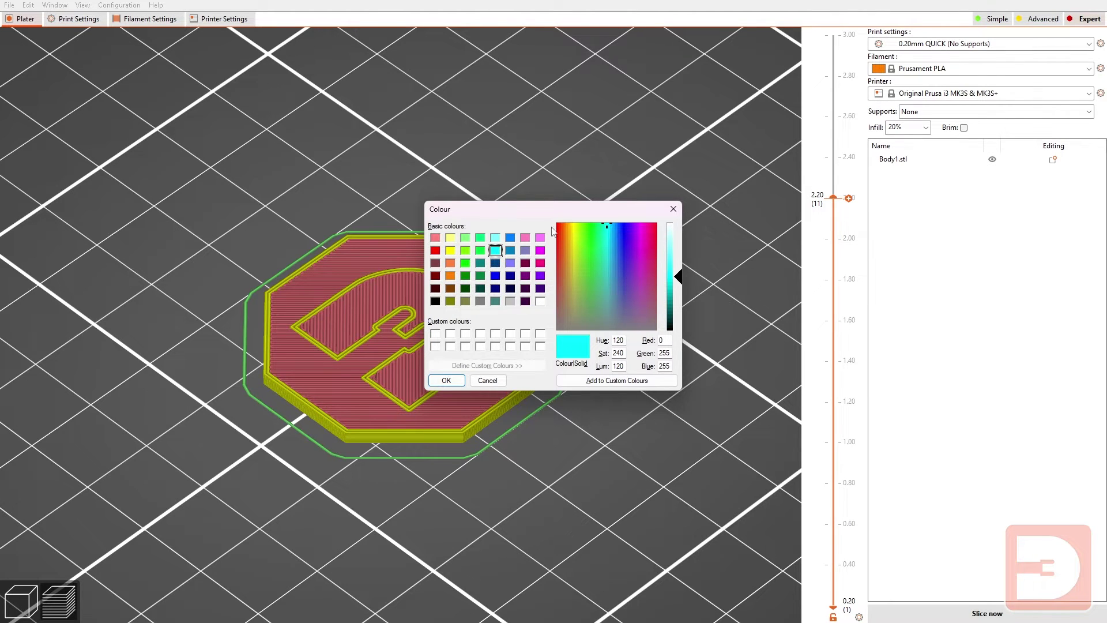
left_click(446, 380)
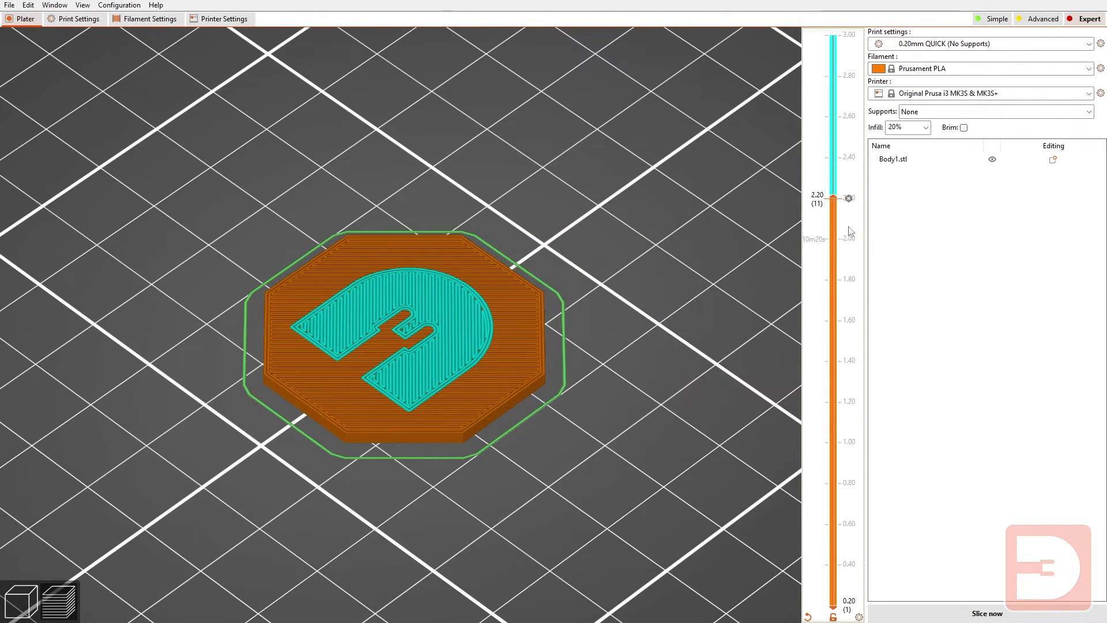
mouse_move(833, 197)
left_mouse_down()
mouse_move(826, 95)
mouse_move(831, 236)
mouse_move(830, 112)
mouse_move(831, 202)
left_mouse_up()
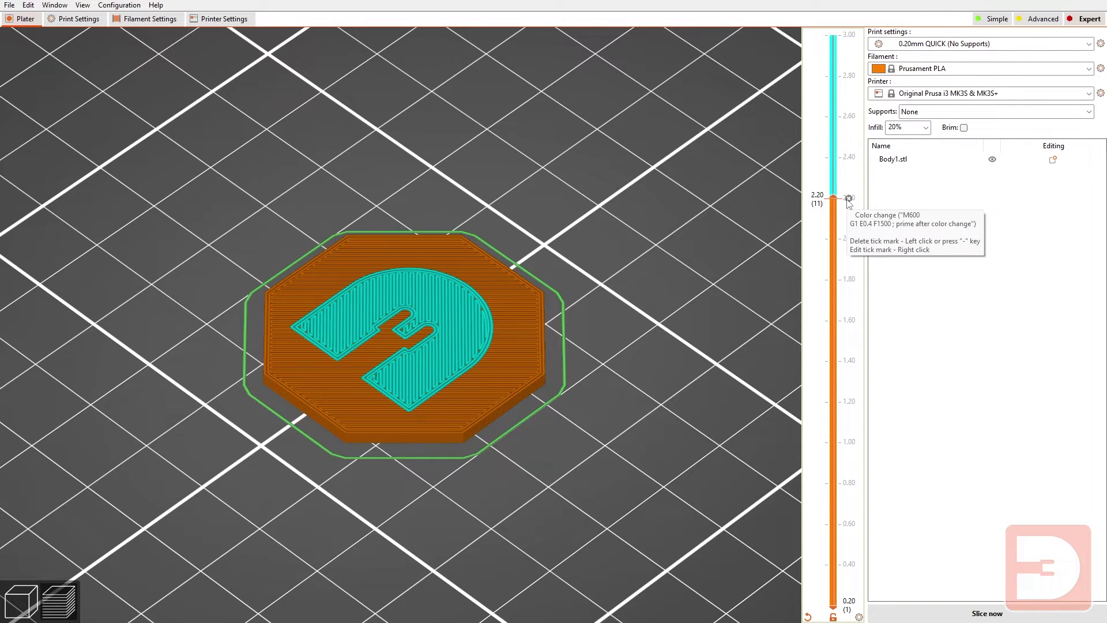
left_click(849, 200)
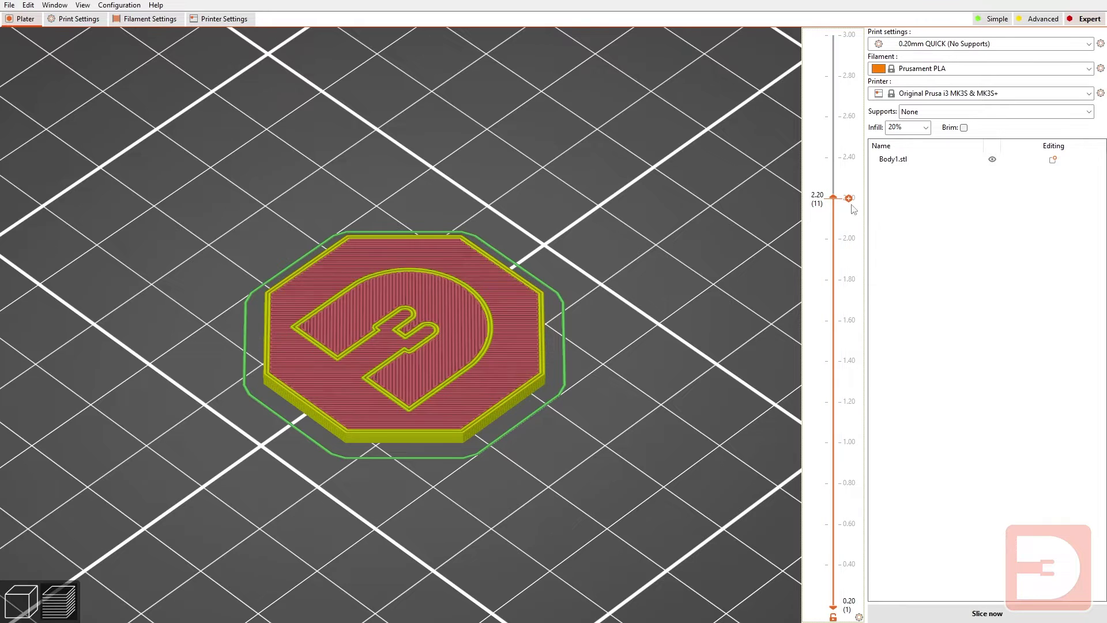
Show the colour change, pause and custom G-code options for layer 2.20 mm
right_click(850, 200)
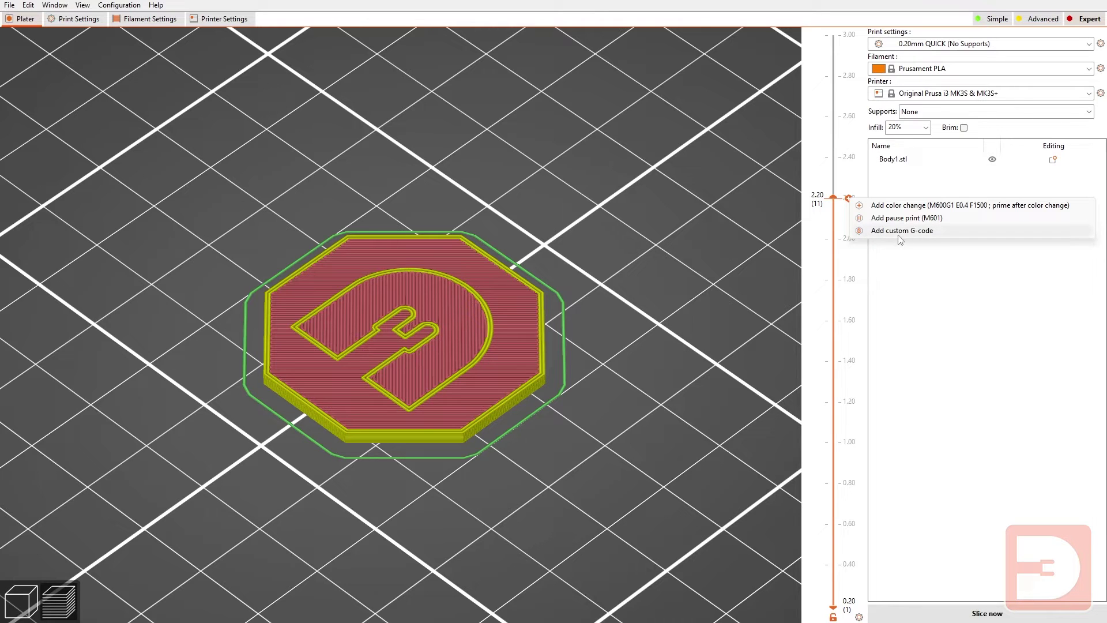
Insert a green colour change at 2.20 mm and review the layers around it
left_click(708, 255)
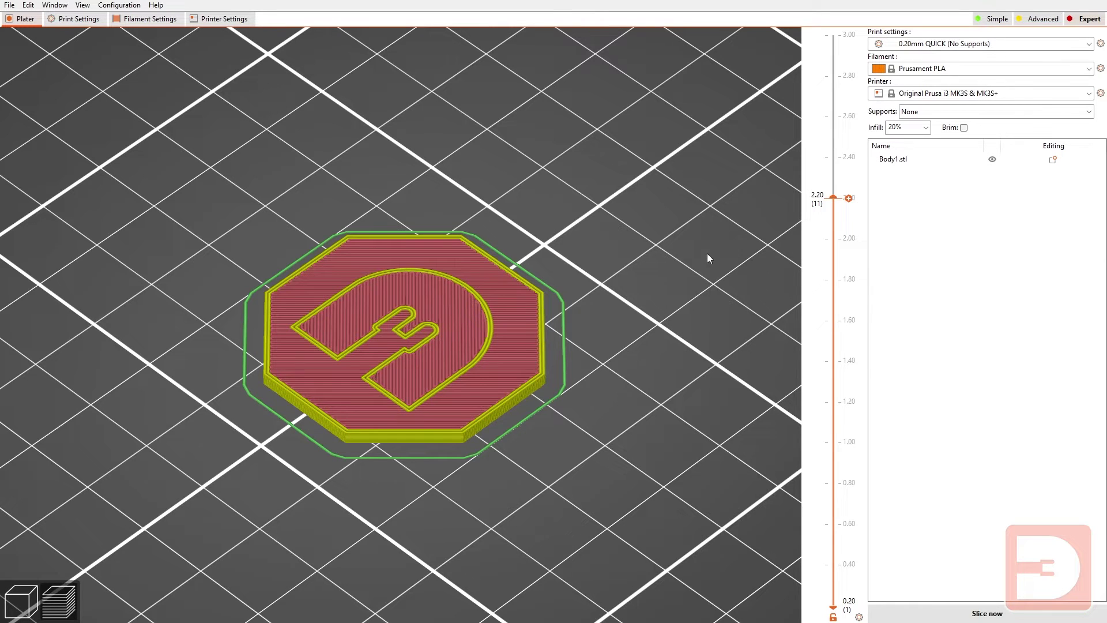
left_click(849, 198)
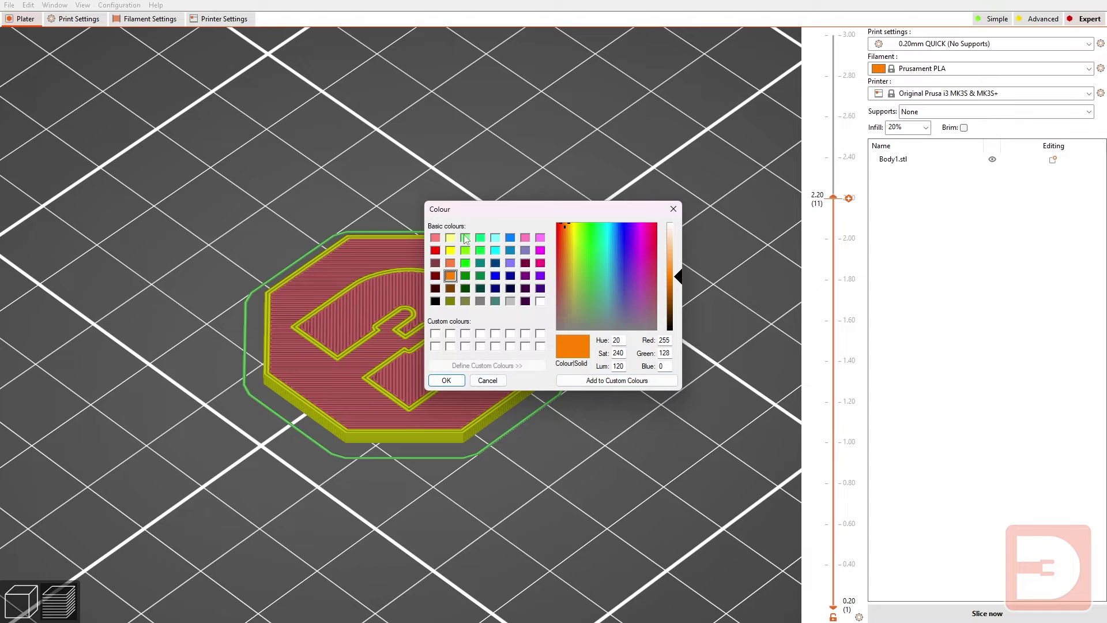
left_click(480, 251)
left_click(448, 378)
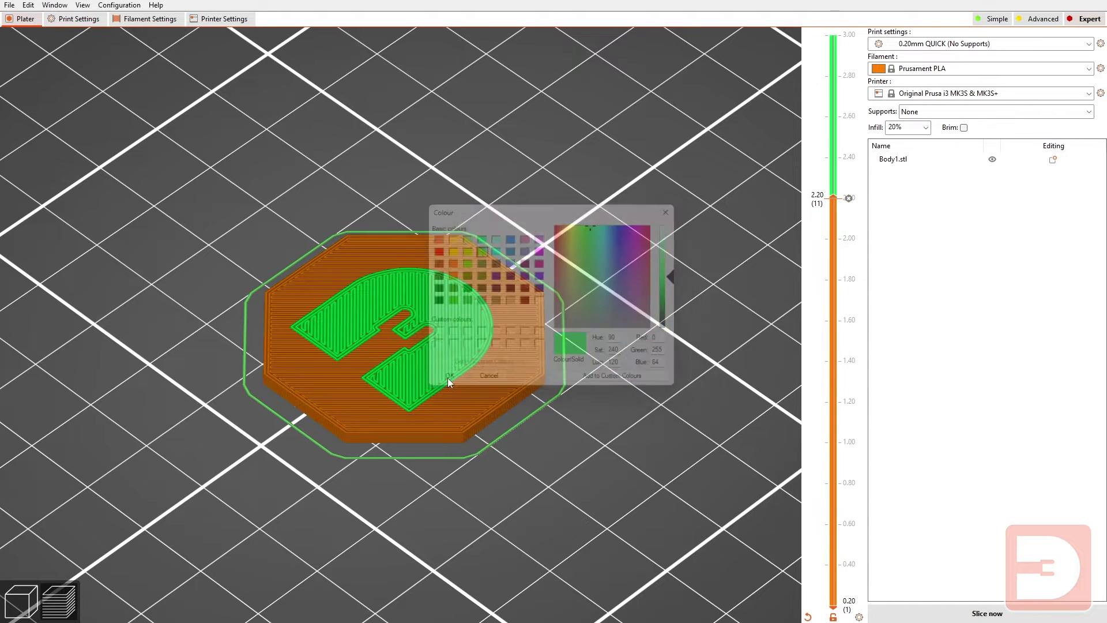
left_click_drag(834, 201, 833, 35)
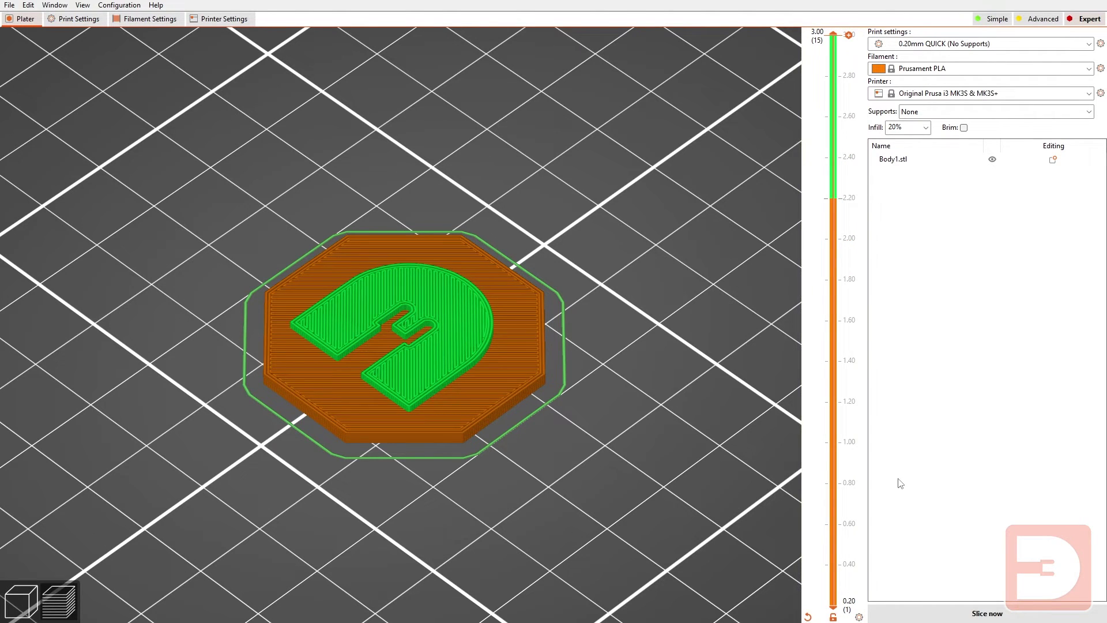